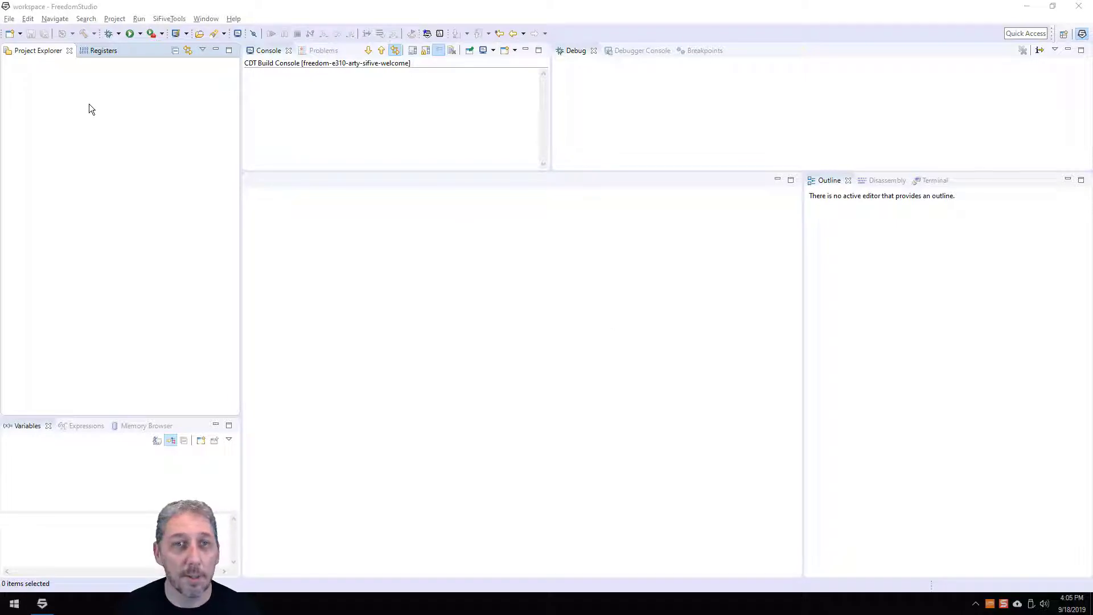
Step: Import the IP package archive s51-1908-ipdelivery.tar.gz as a new project, keeping both post-import wizards enabled
{"action": "right_click", "coordinate": [86, 120]}
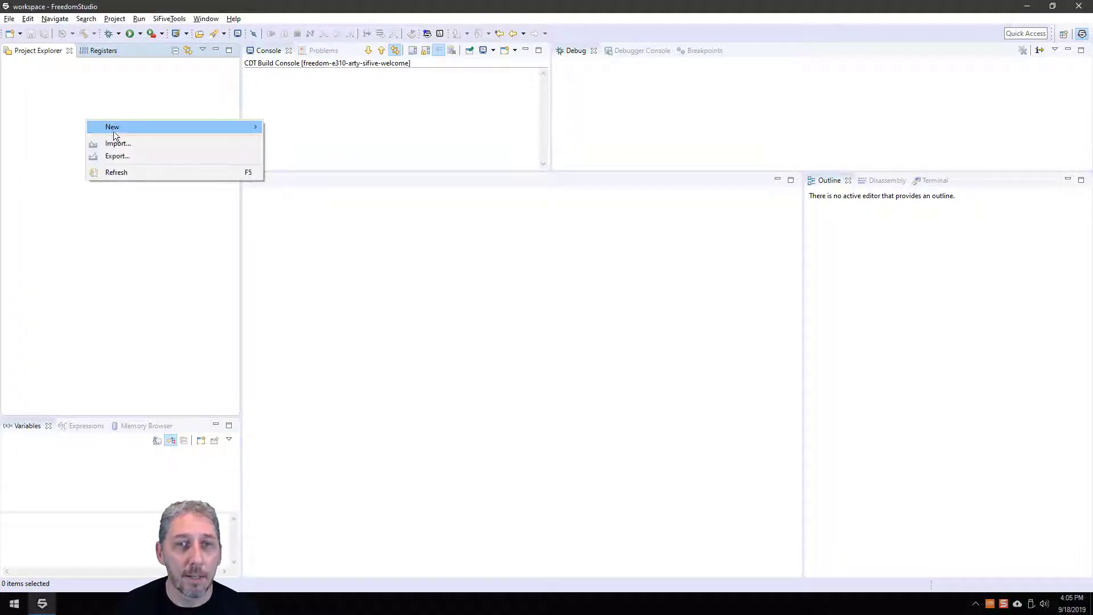
{"action": "mouse_move", "coordinate": [109, 126]}
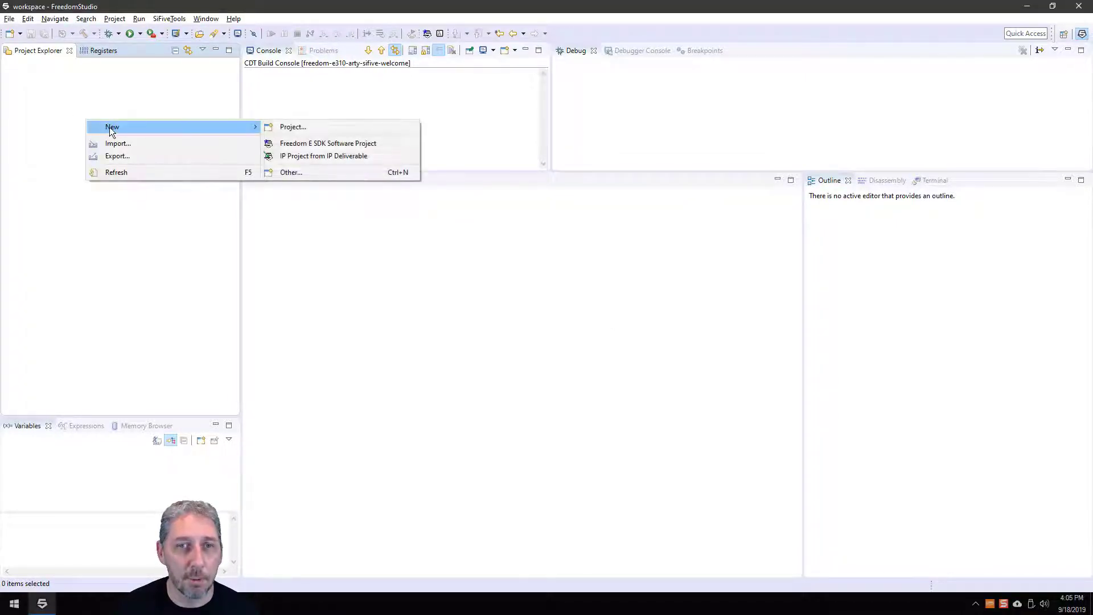
{"action": "left_click", "coordinate": [344, 158]}
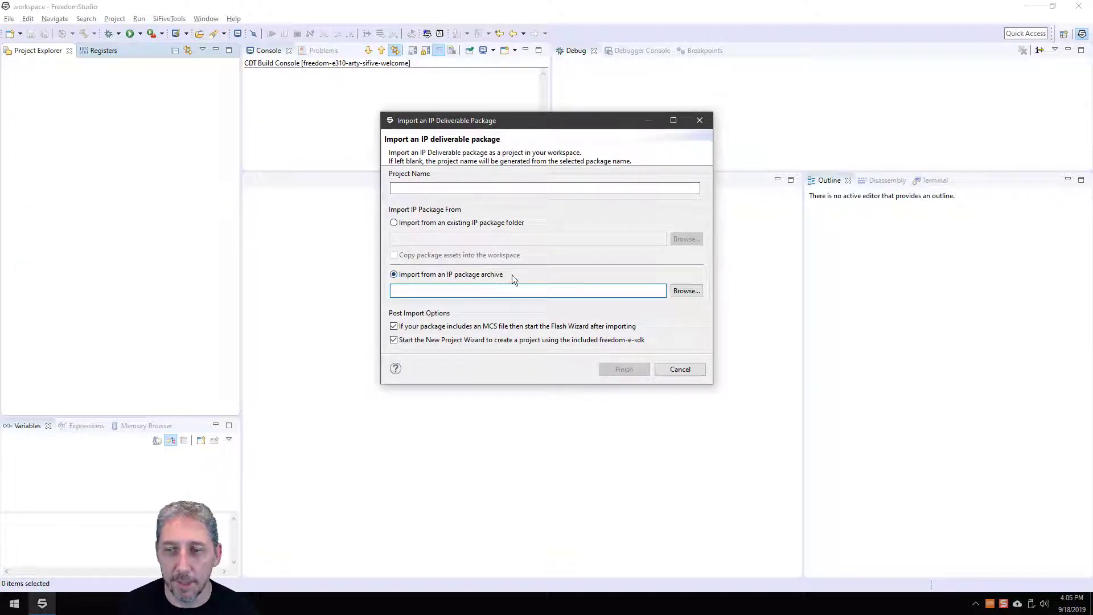
{"action": "left_click", "coordinate": [687, 290]}
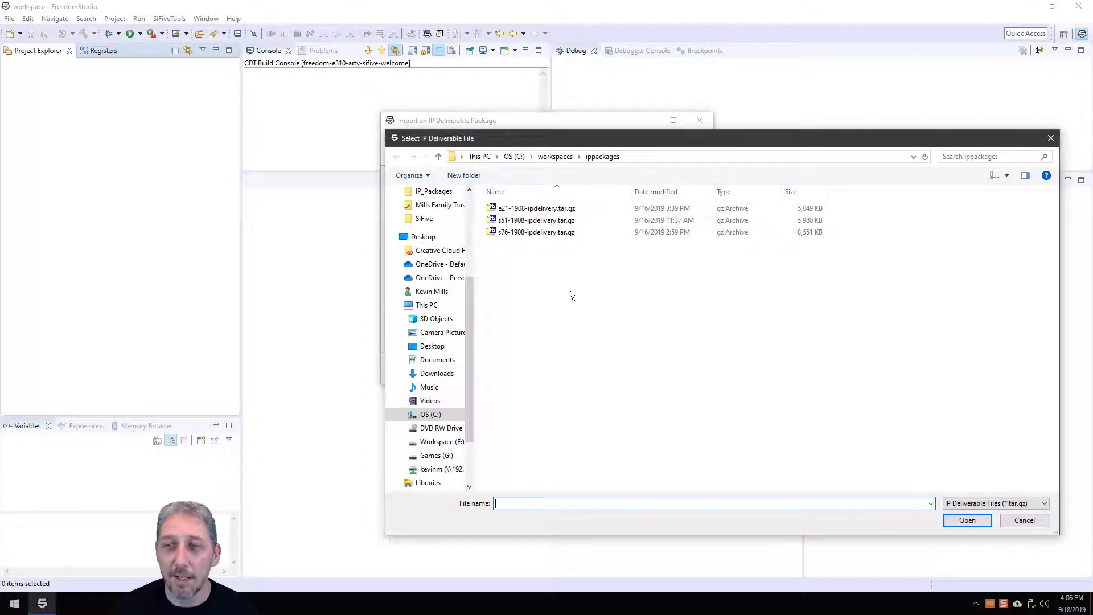
{"action": "left_click", "coordinate": [528, 221]}
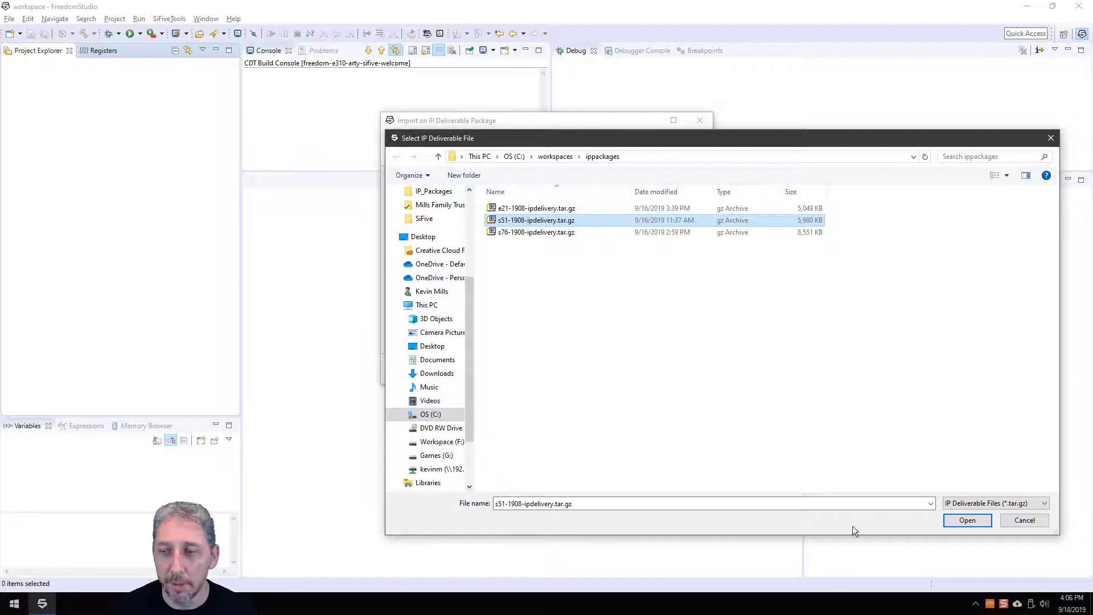
{"action": "left_click", "coordinate": [980, 522]}
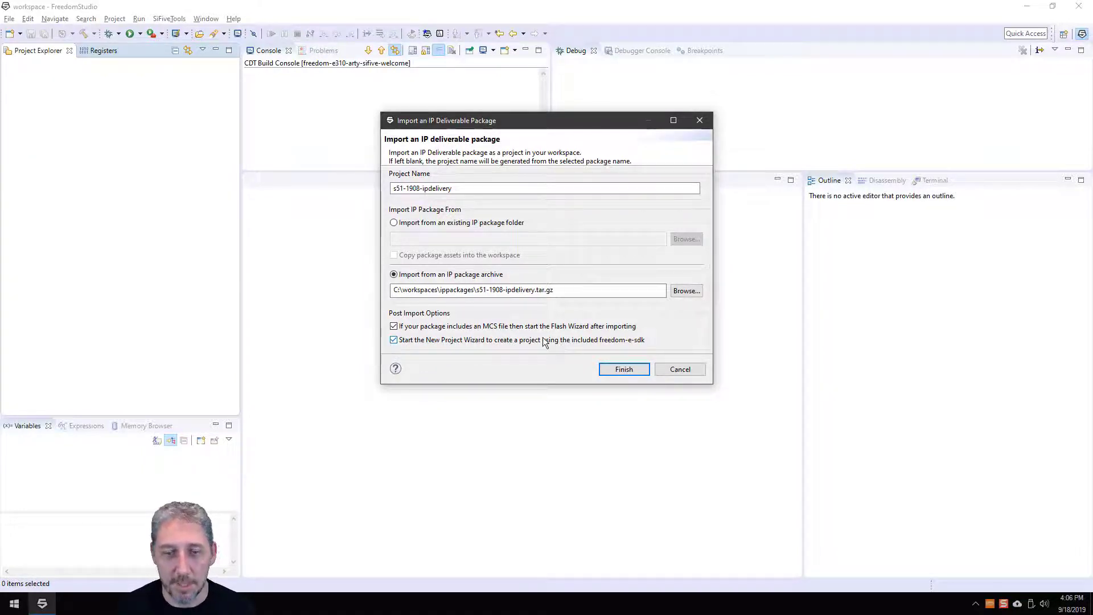
{"action": "left_click", "coordinate": [627, 373]}
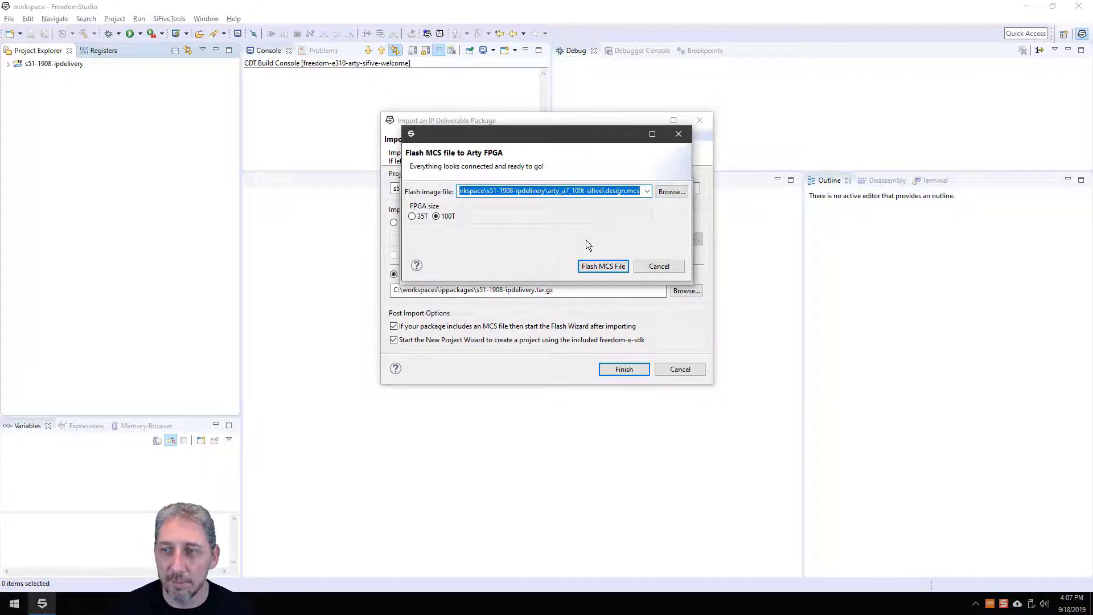
Step: Skip flashing the MCS file and create a Freedom E SDK project for the design-arty target from the sifive-welcome example
{"action": "left_click", "coordinate": [655, 265]}
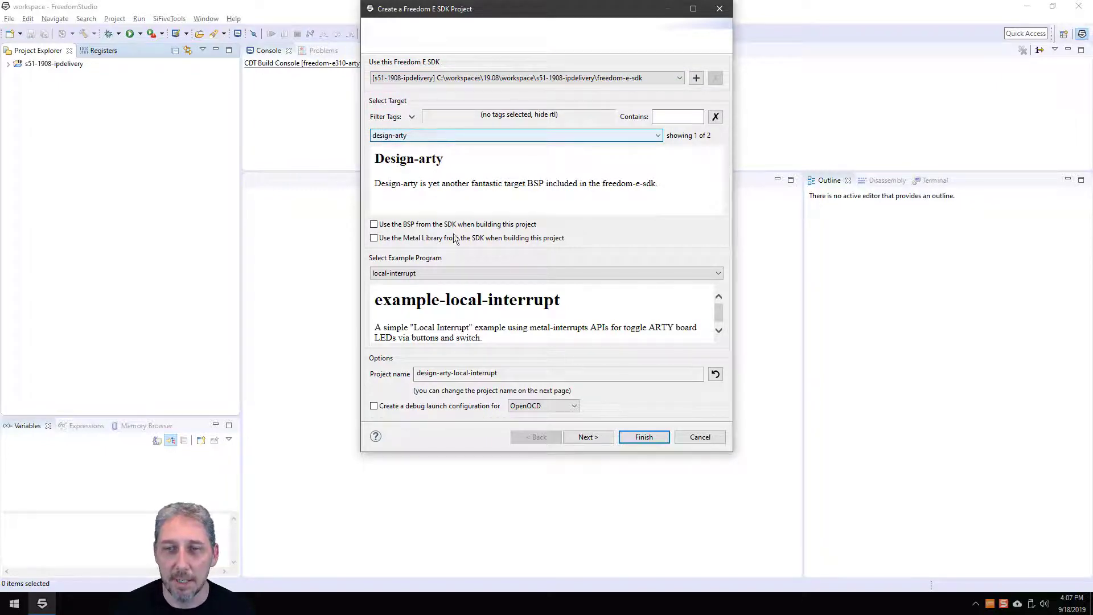
{"action": "left_click", "coordinate": [435, 274]}
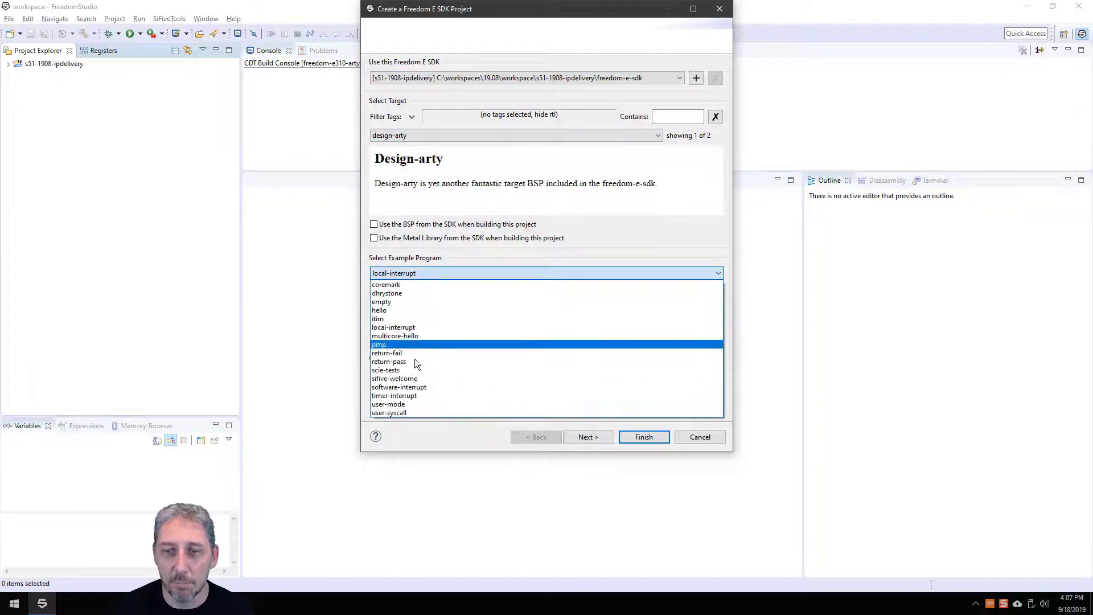
{"action": "left_click", "coordinate": [418, 380]}
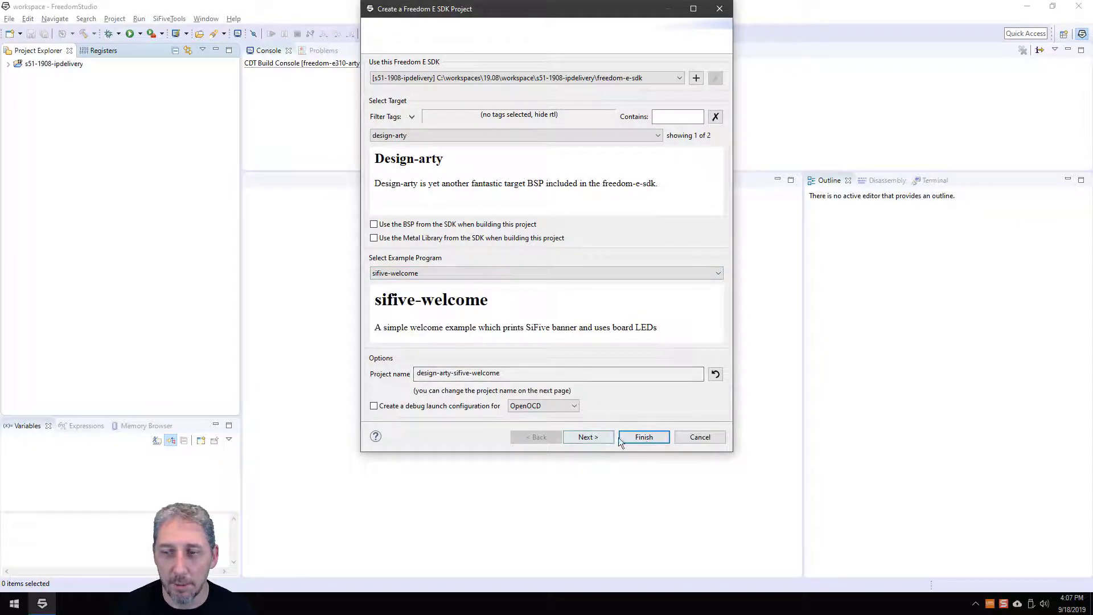
{"action": "left_click", "coordinate": [642, 437]}
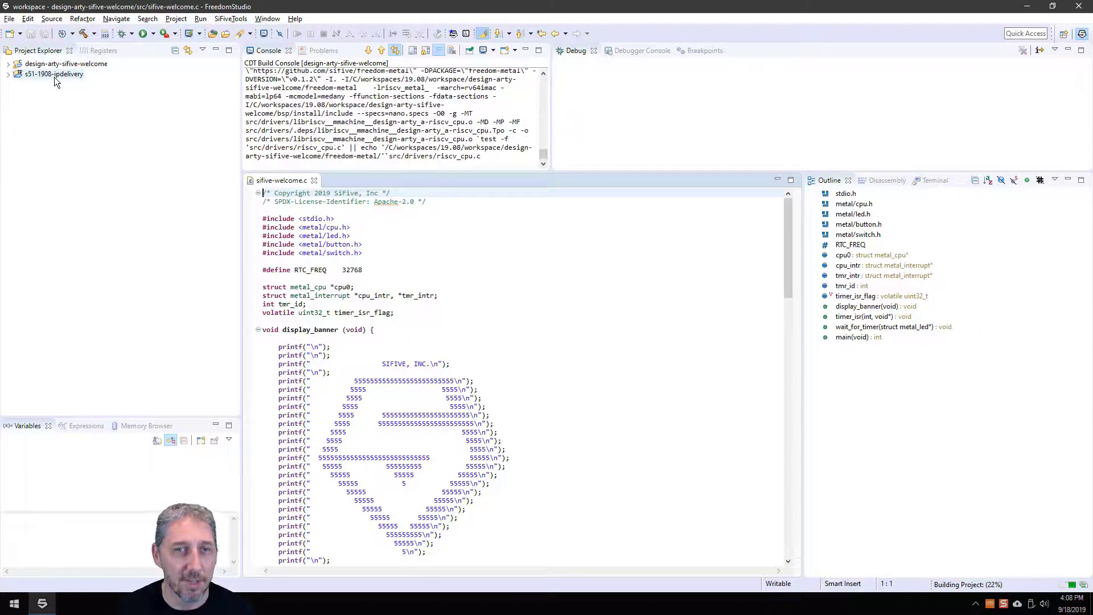
Step: Expand the s51-1908-ipdelivery project and examine the contents of its arty_a7_100t-sifive, docs and rtl folders
{"action": "left_click", "coordinate": [10, 74]}
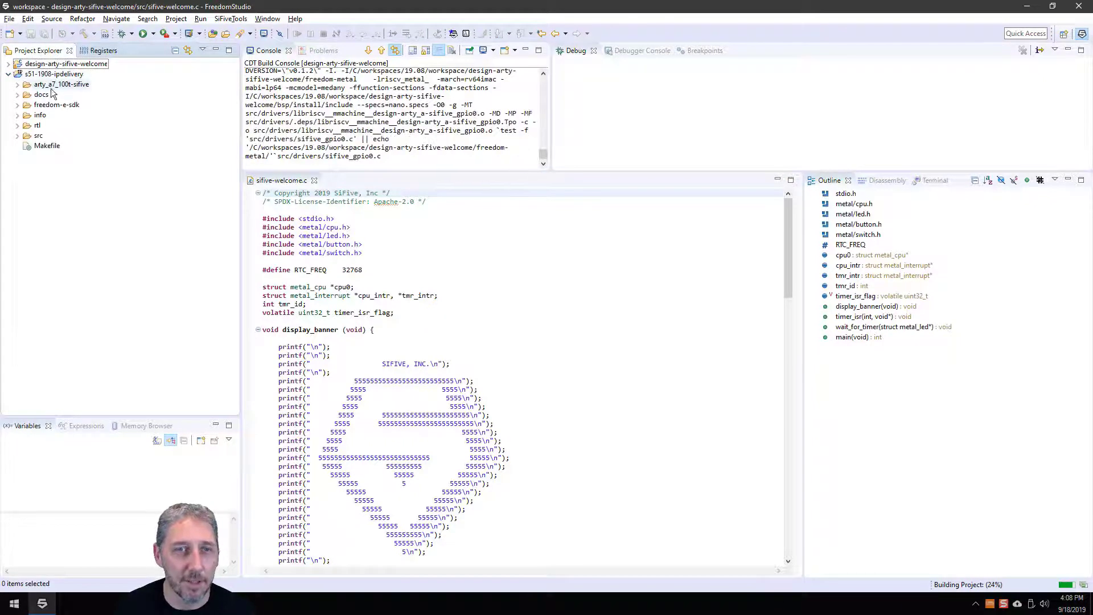
{"action": "left_click", "coordinate": [18, 85]}
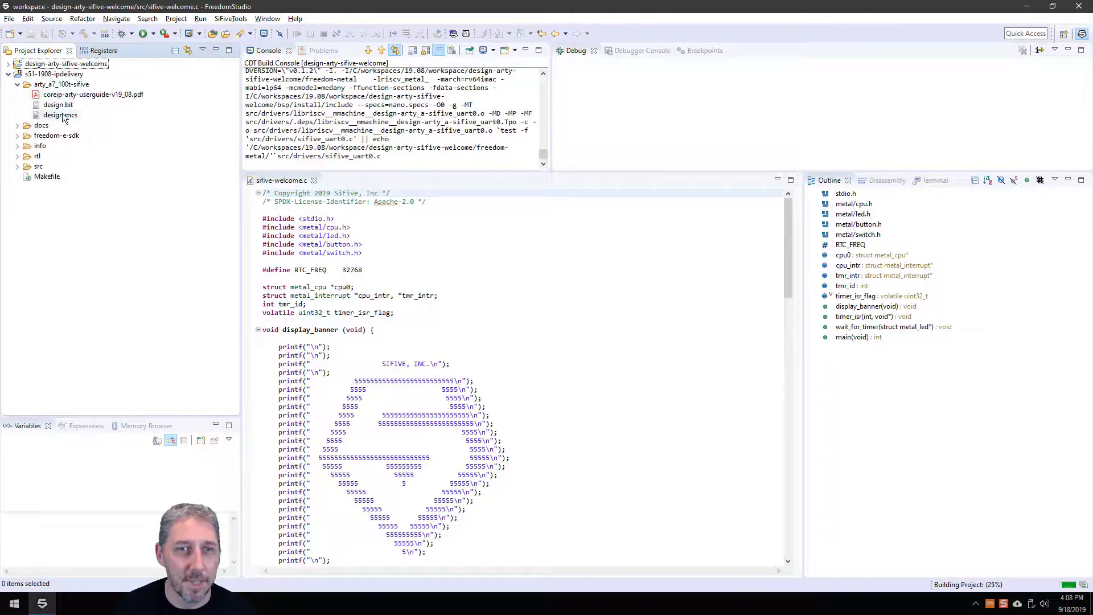
{"action": "left_click", "coordinate": [18, 125]}
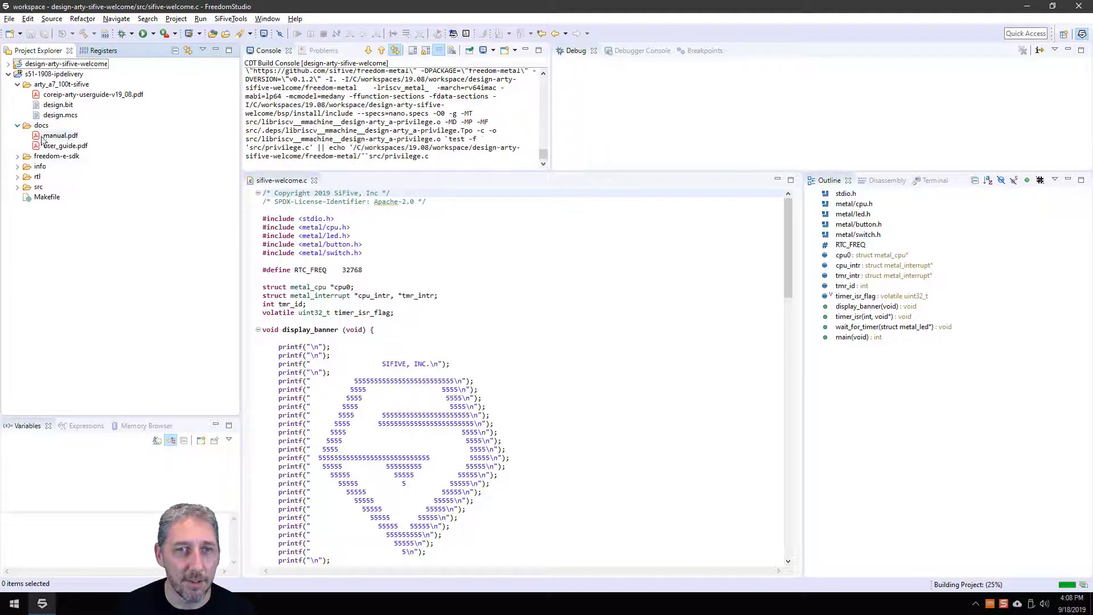
{"action": "left_click", "coordinate": [18, 176]}
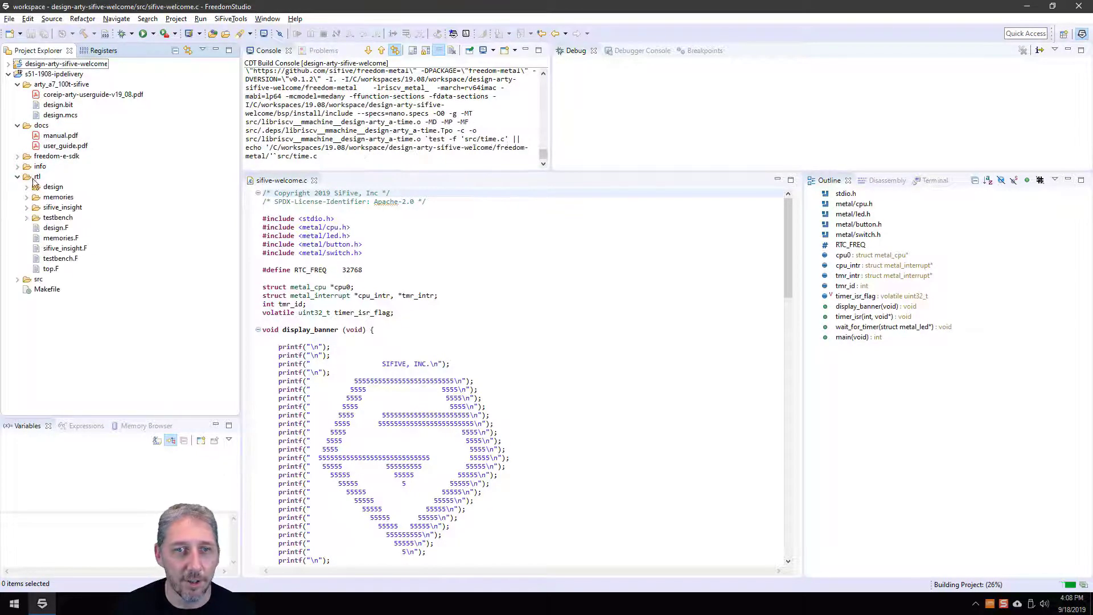
{"action": "left_click", "coordinate": [18, 176]}
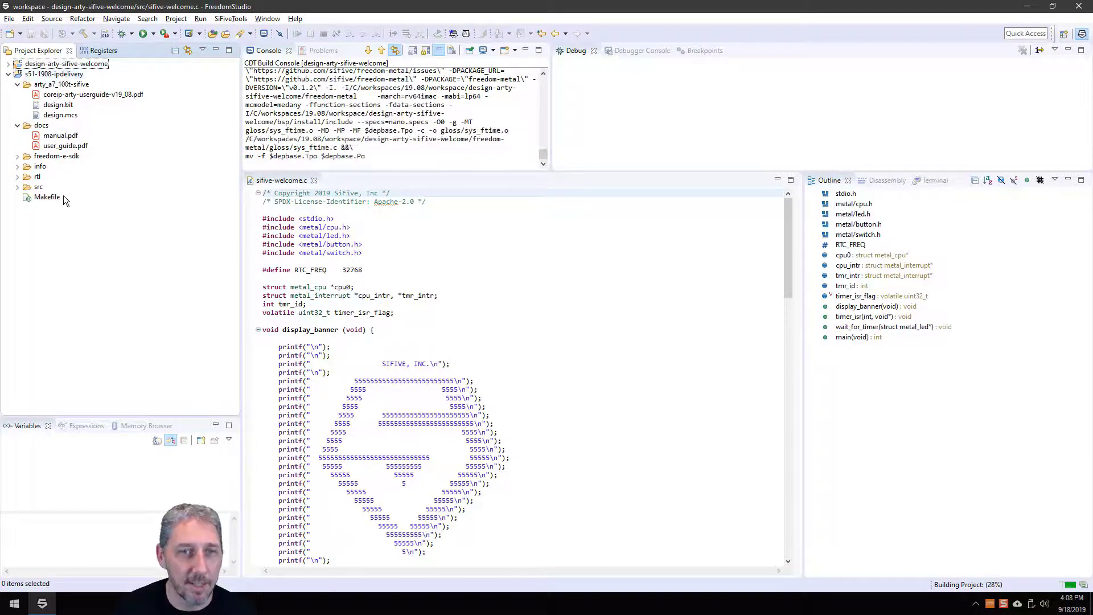
Step: Look up the MCS flashing action for design.mcs and collapse the design-arty-sifive-welcome project
{"action": "left_click", "coordinate": [69, 116]}
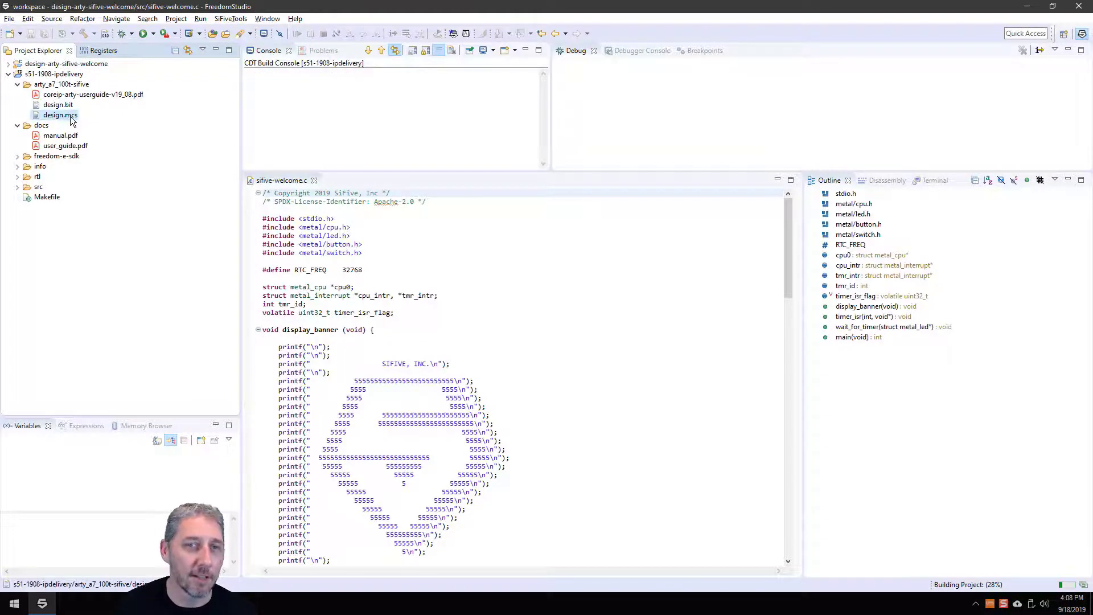
{"action": "right_click", "coordinate": [70, 117]}
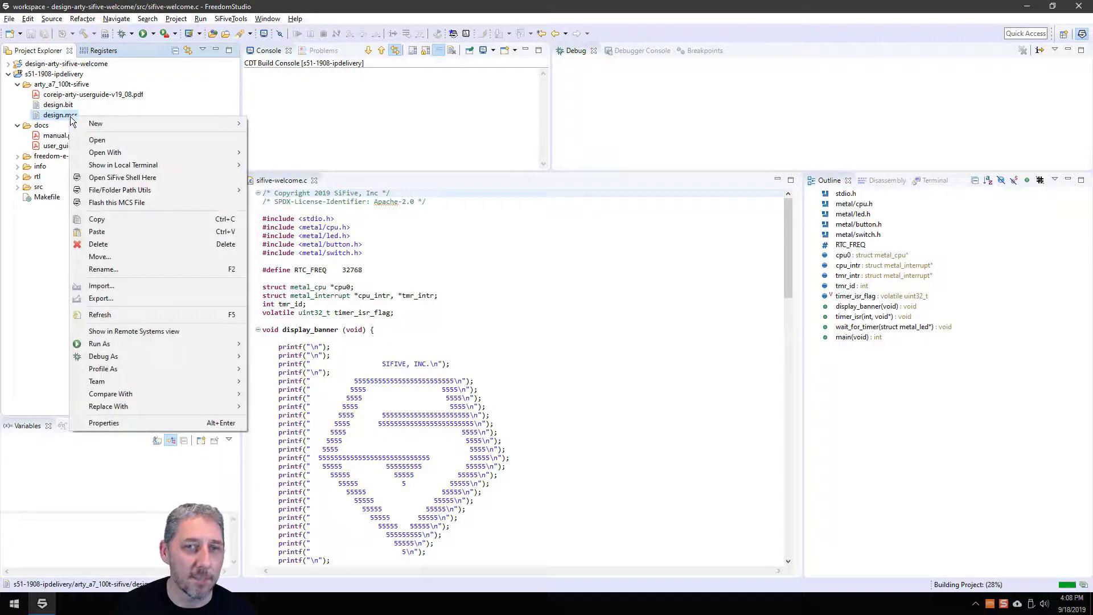
{"action": "left_click", "coordinate": [121, 206]}
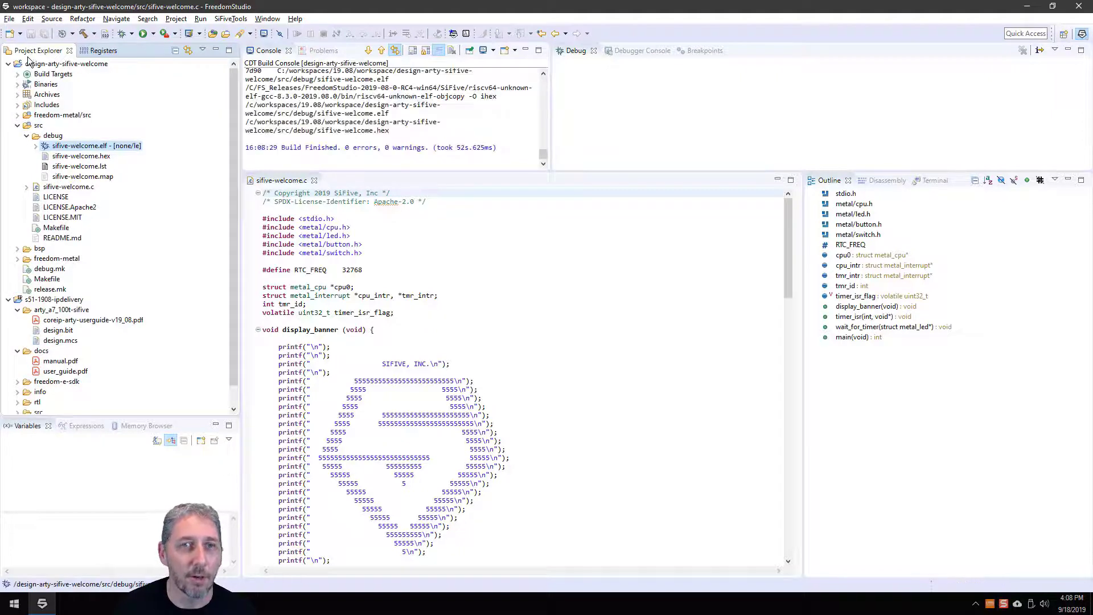
{"action": "left_click", "coordinate": [8, 64]}
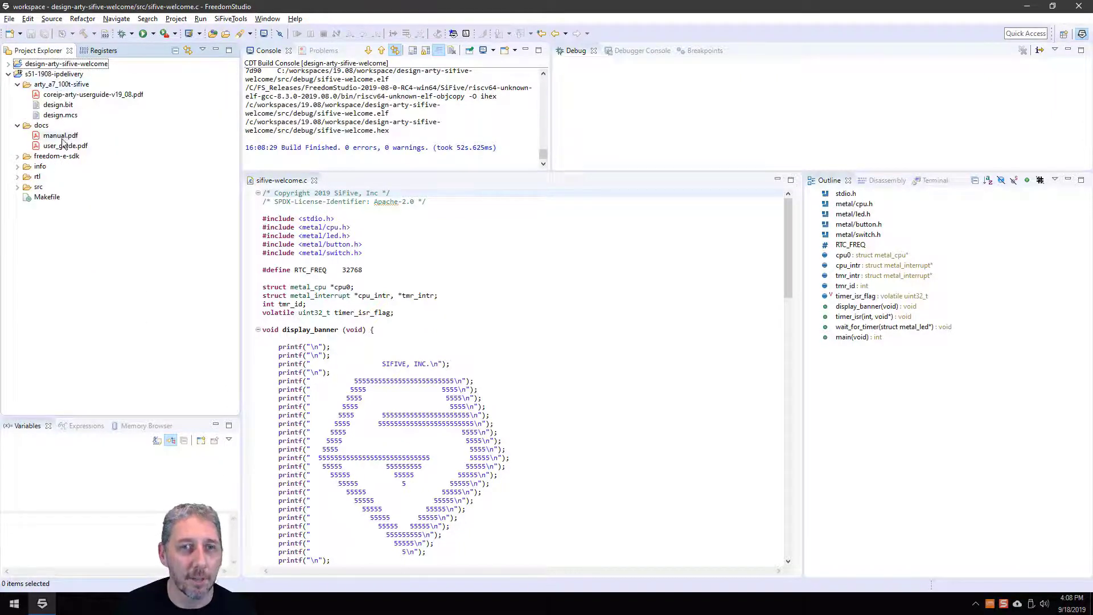
{"action": "left_click", "coordinate": [43, 157]}
{"action": "right_click", "coordinate": [52, 154]}
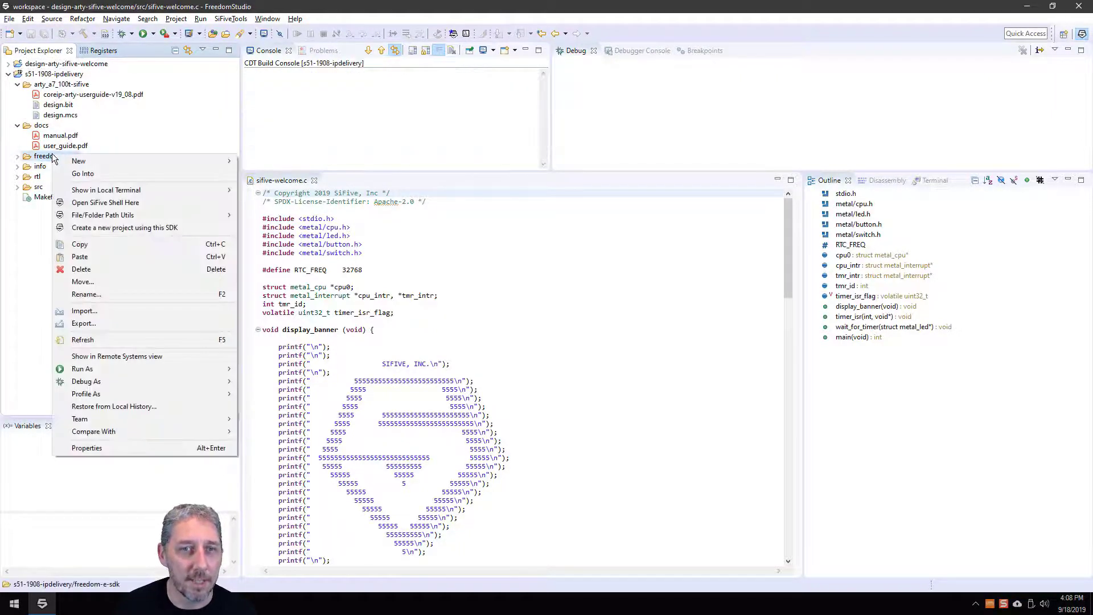
{"action": "left_click", "coordinate": [125, 228]}
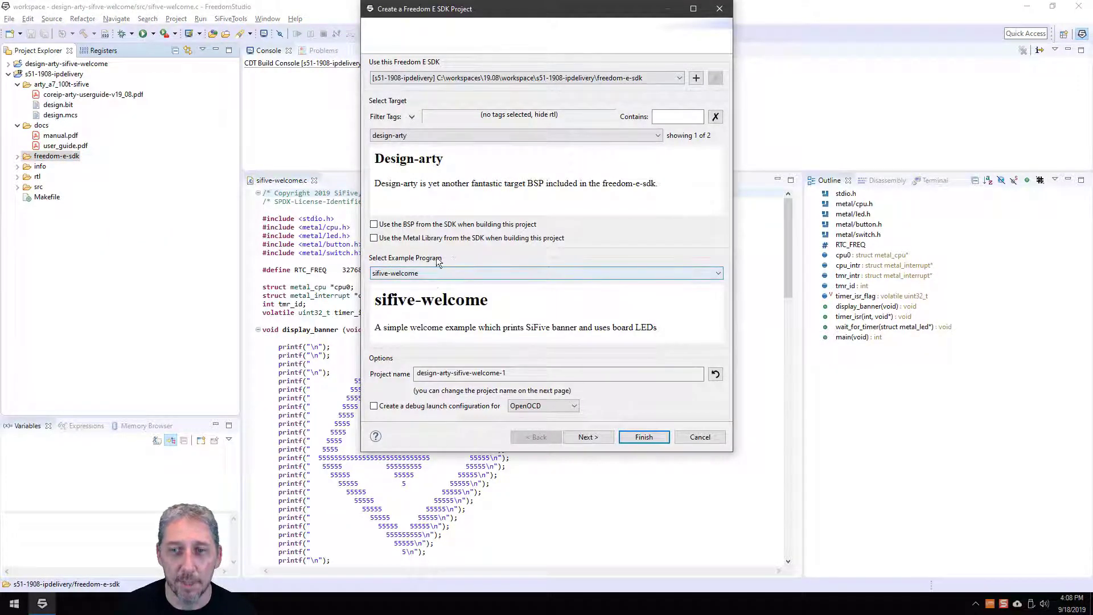
{"action": "left_click", "coordinate": [432, 275]}
{"action": "left_click", "coordinate": [432, 275]}
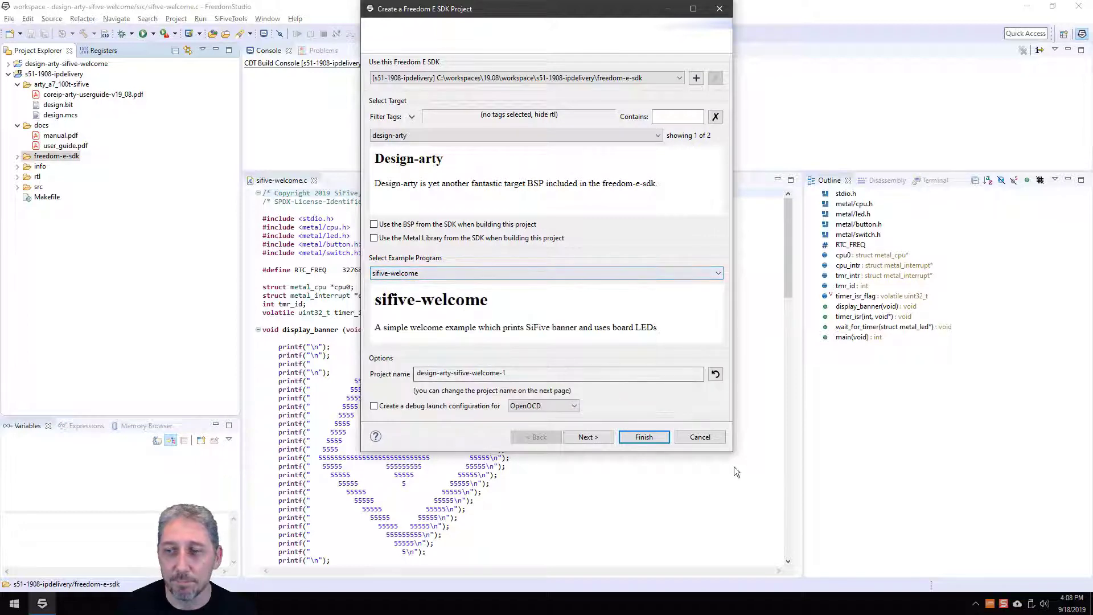
{"action": "left_click", "coordinate": [719, 439]}
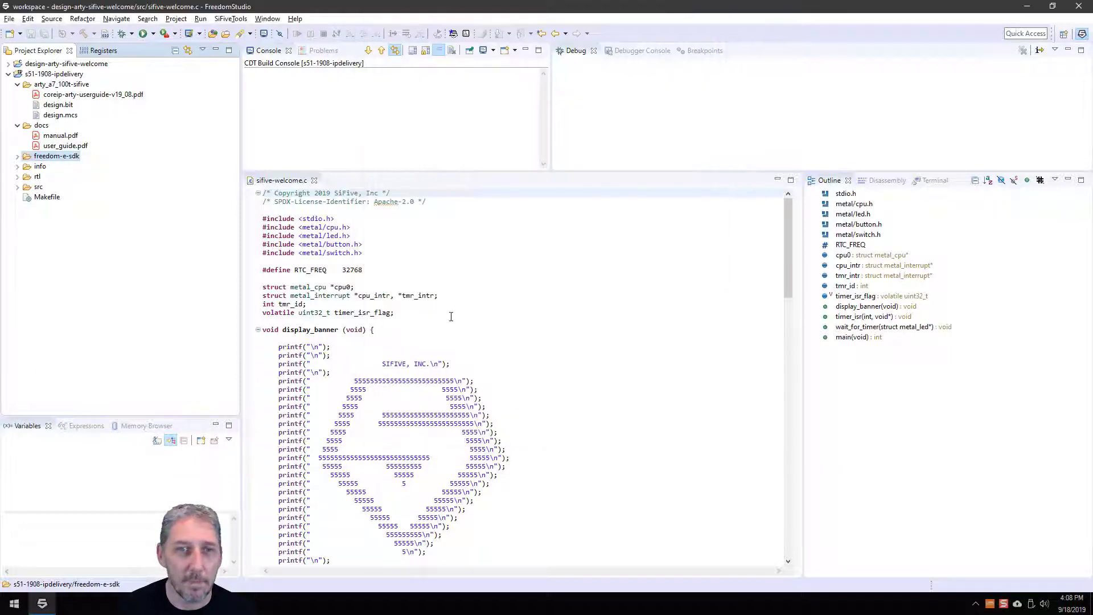
Step: Expand the design-arty folder under bsp in freedom-e-sdk and examine its files and the actions available for design.dts
{"action": "left_click", "coordinate": [17, 156]}
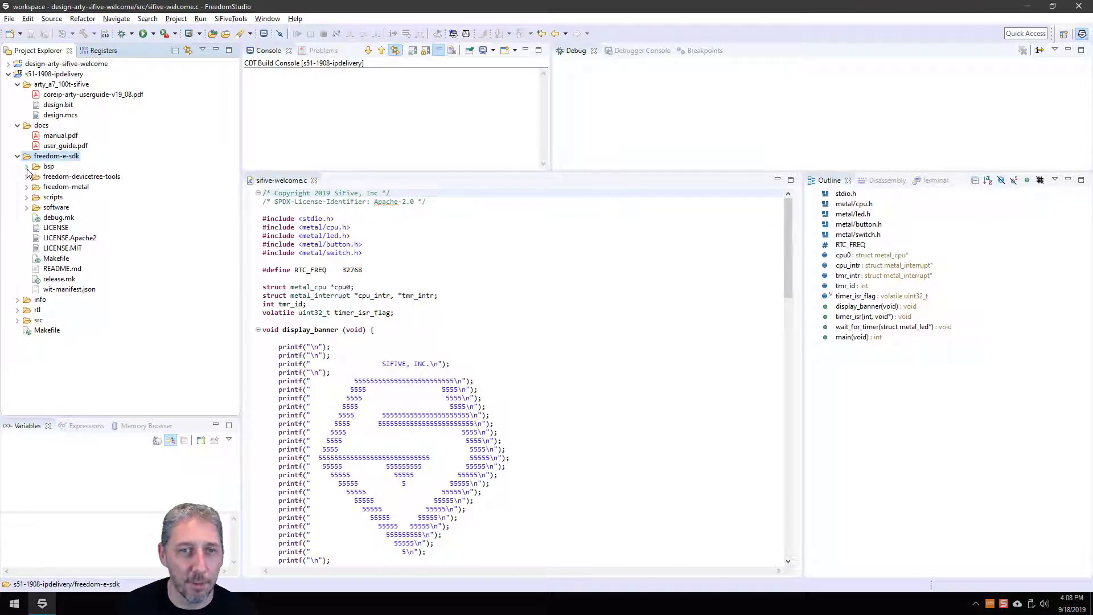
{"action": "left_click", "coordinate": [27, 167]}
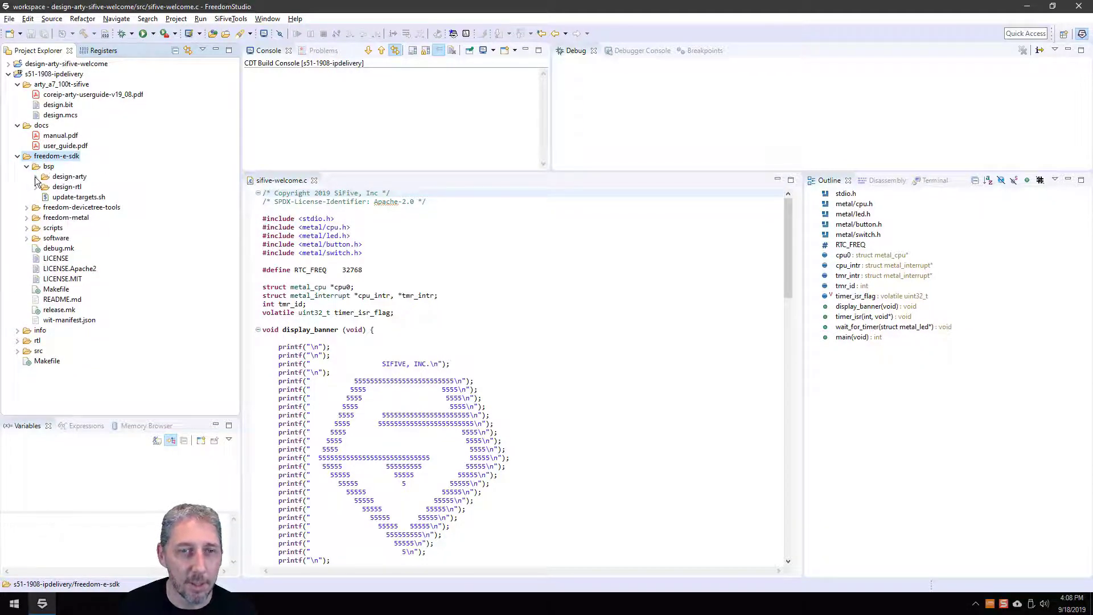
{"action": "left_click", "coordinate": [36, 177]}
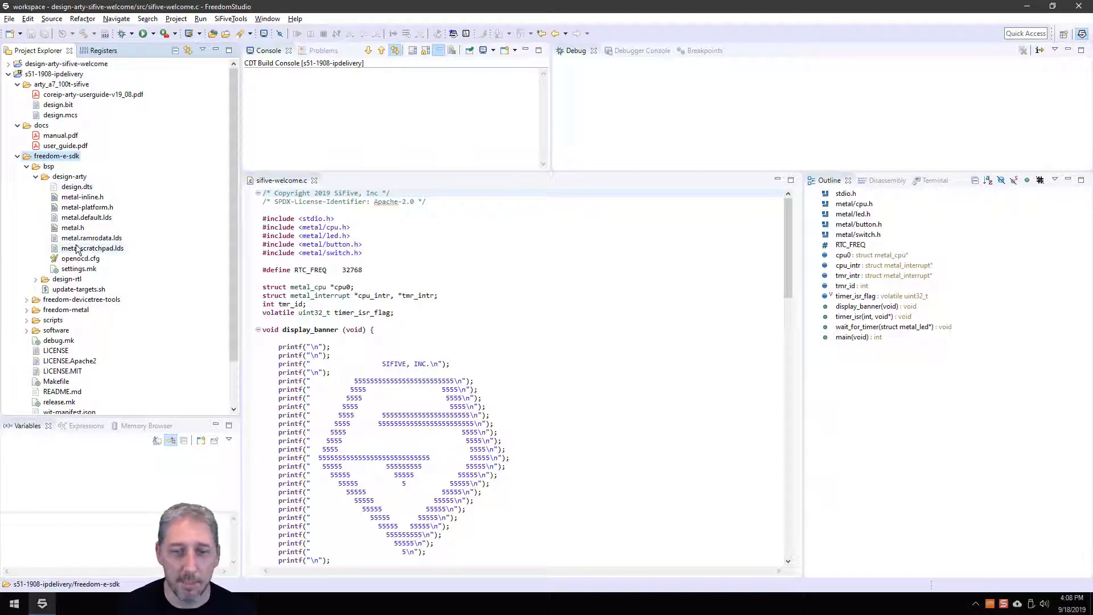
{"action": "right_click", "coordinate": [83, 189]}
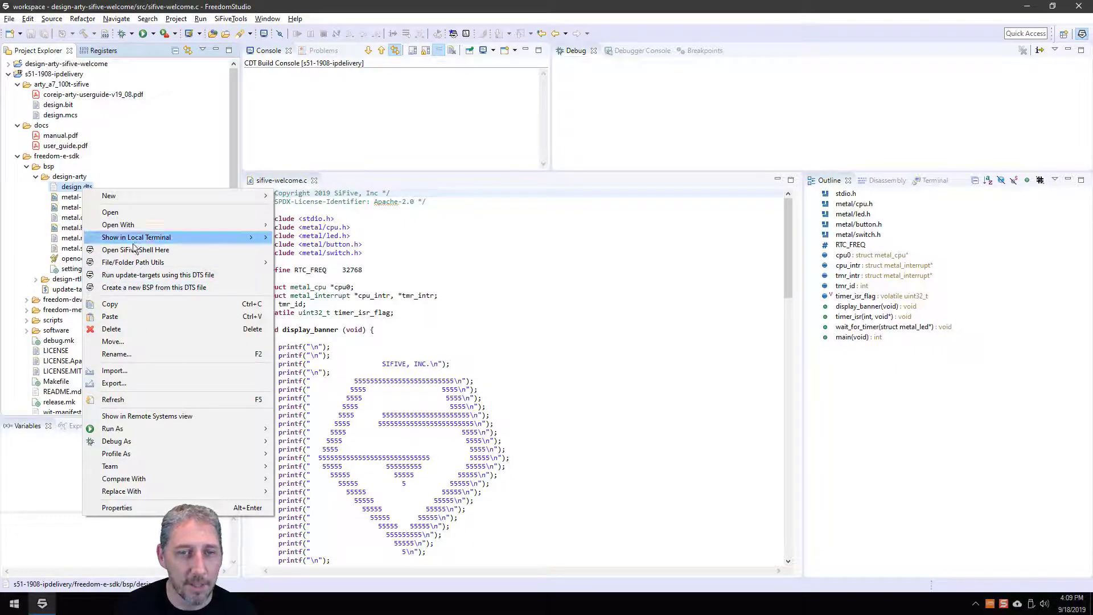
{"action": "left_click", "coordinate": [69, 176]}
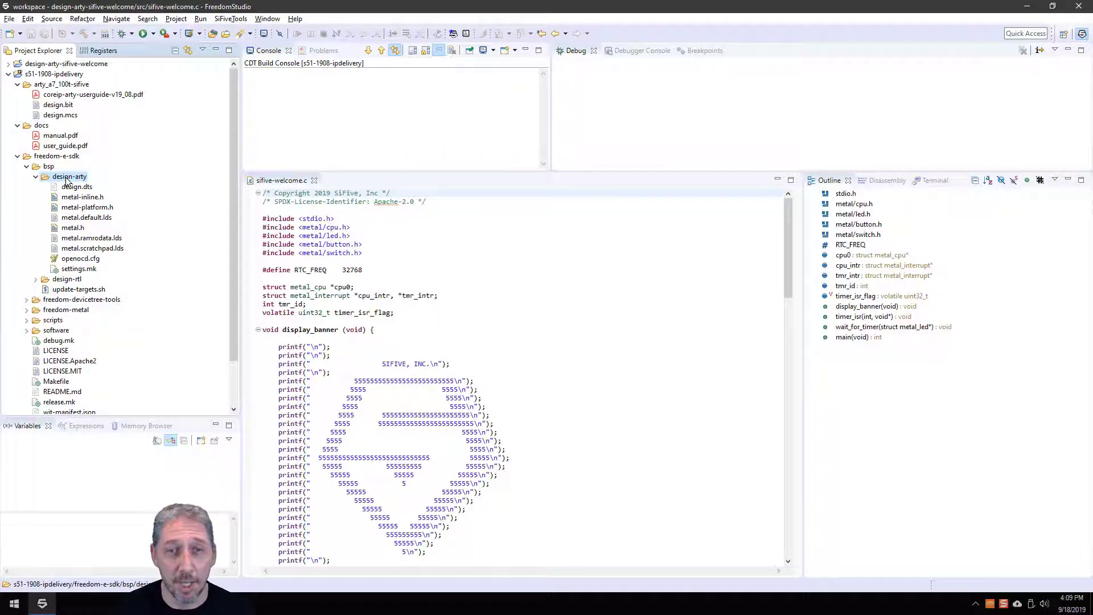
{"action": "right_click", "coordinate": [74, 187]}
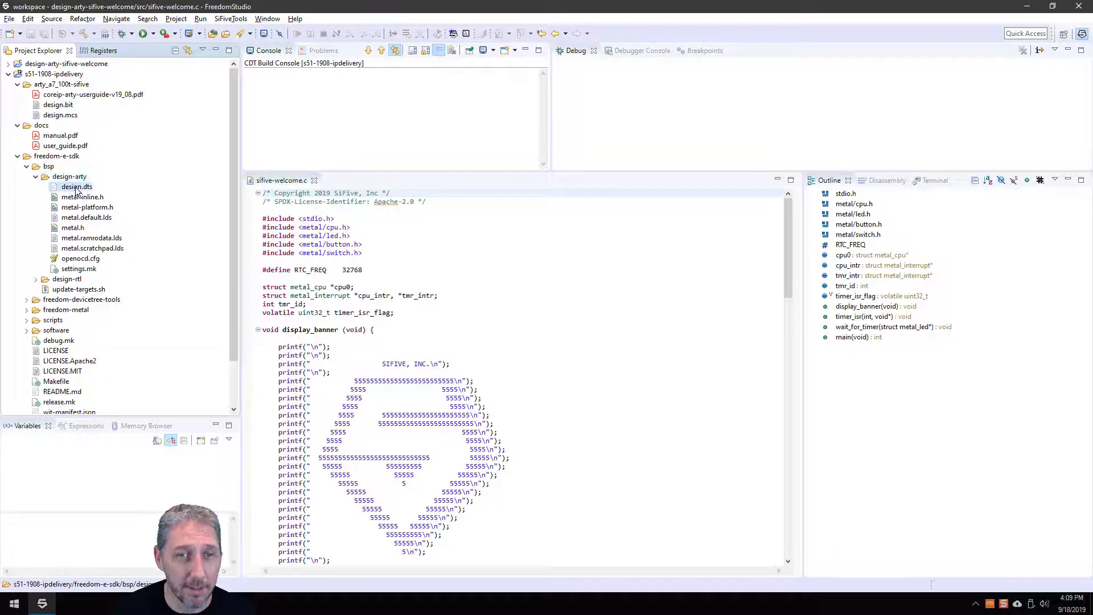
{"action": "left_click", "coordinate": [140, 286]}
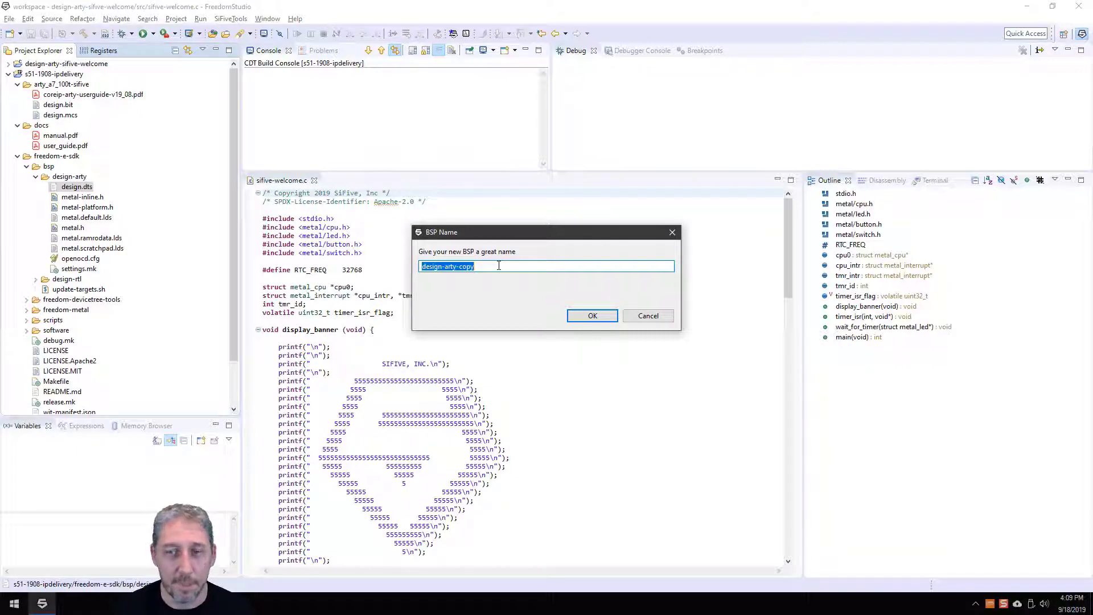
{"action": "left_click", "coordinate": [659, 315]}
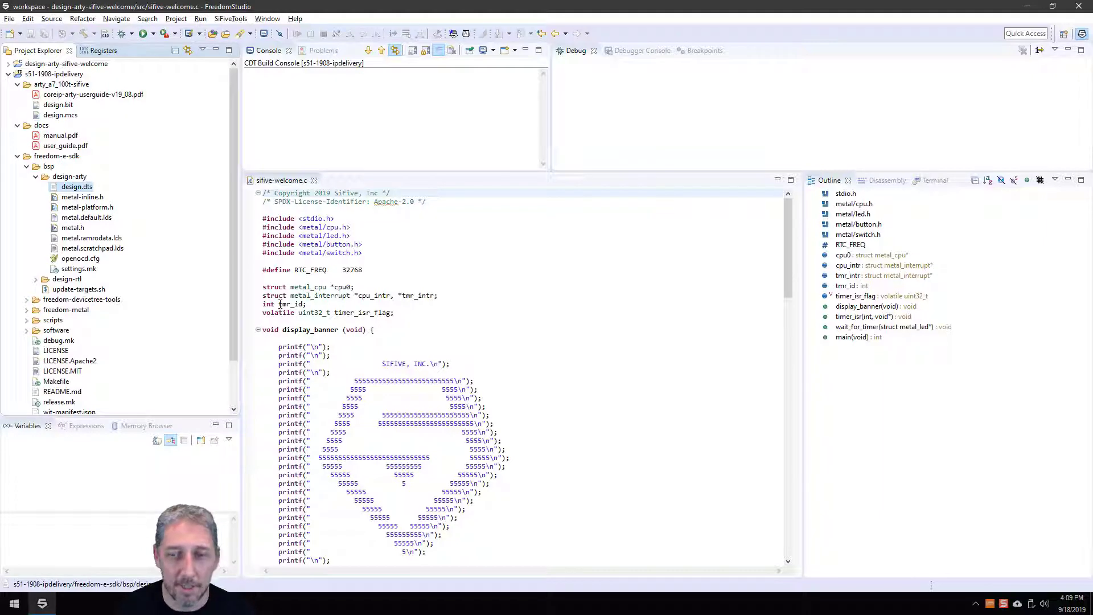
{"action": "left_click", "coordinate": [35, 177]}
{"action": "left_click", "coordinate": [27, 166]}
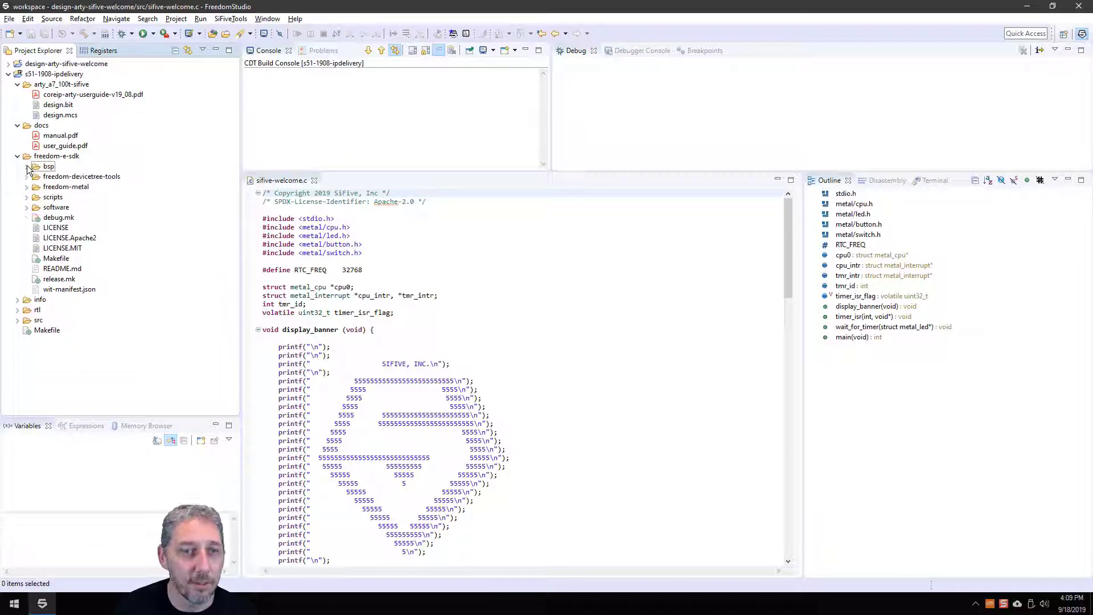